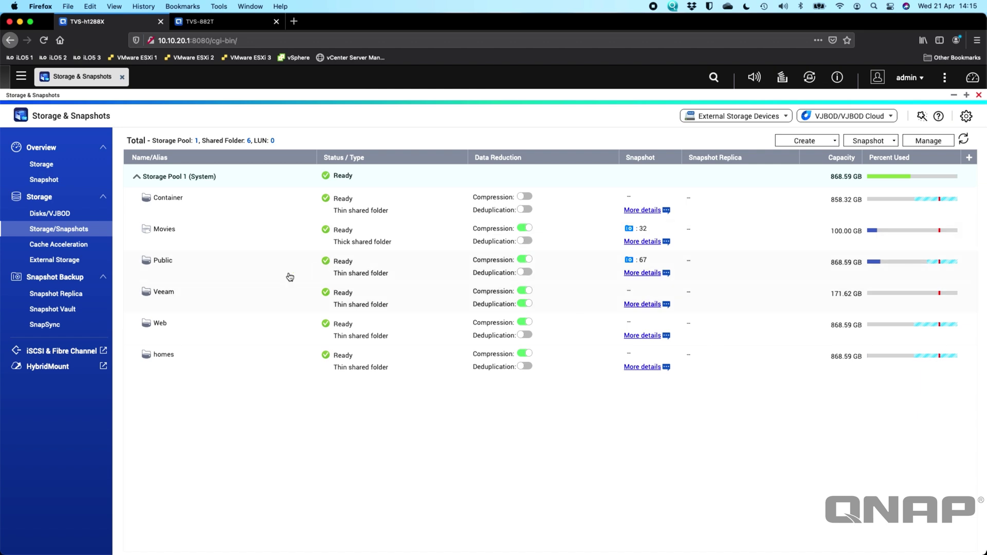
- Show the SnapSync job list, then view the TVS-882T NAS's SnapSync page listing Public_rep
left_click(50, 326)
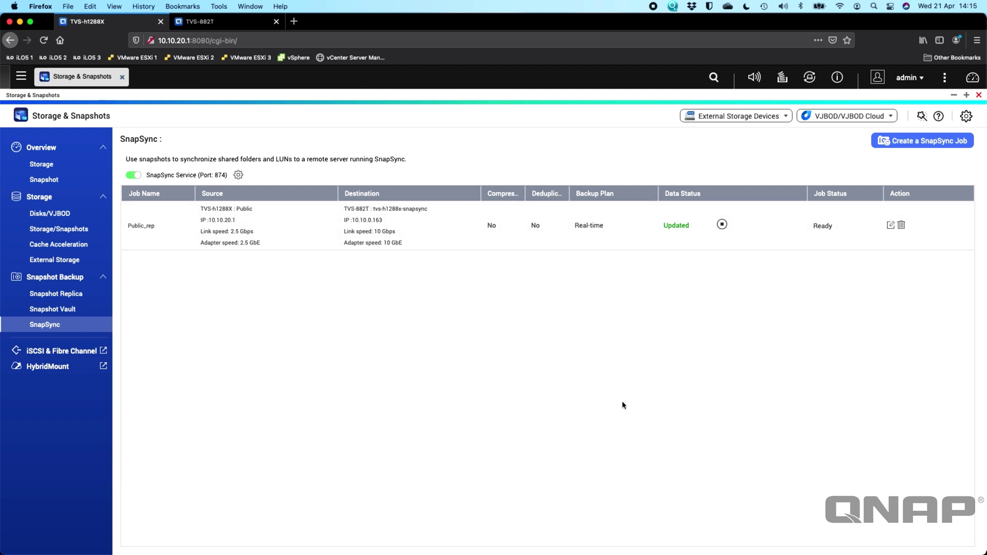
left_click(217, 28)
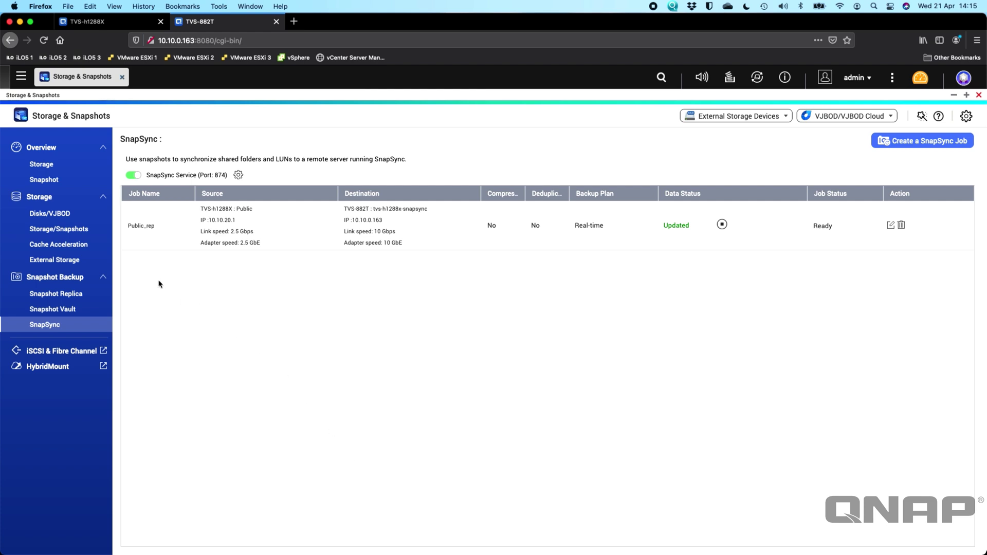
- On the TVS-882T, show Storage/Snapshots with Storage Pool 2 expanded to its shared folders
left_click(78, 231)
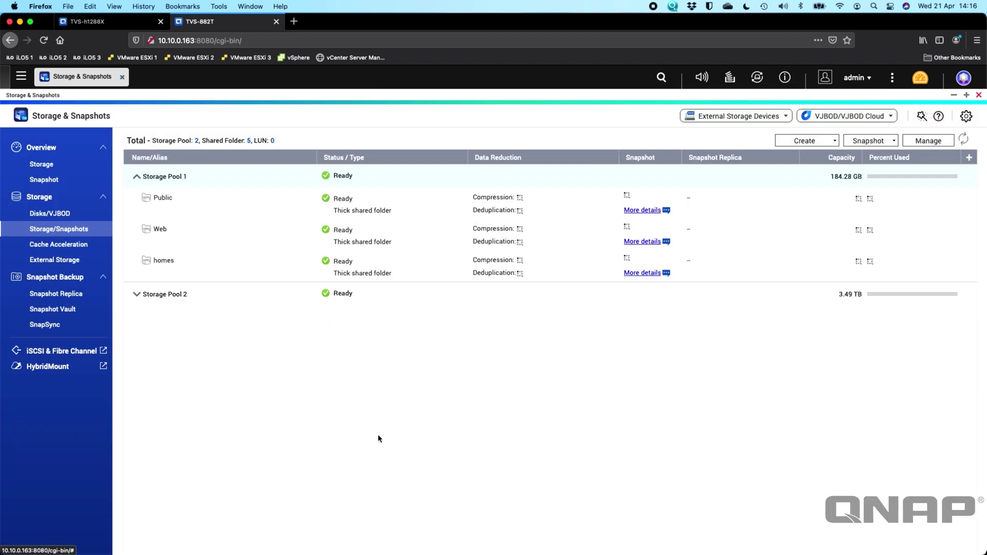
left_click(132, 294)
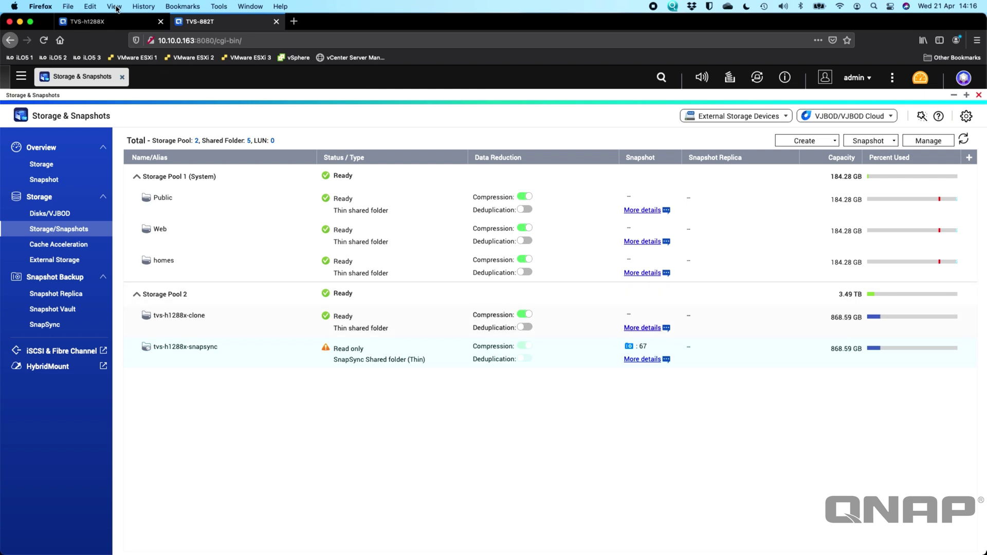
- On the TVS-h1288X, take a new snapshot of the Public shared folder
left_click(90, 21)
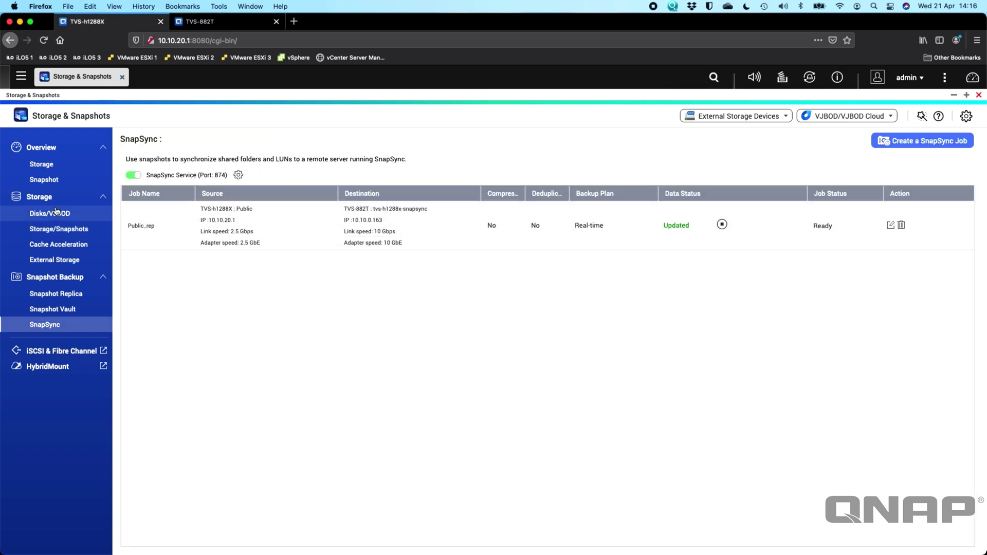
left_click(58, 229)
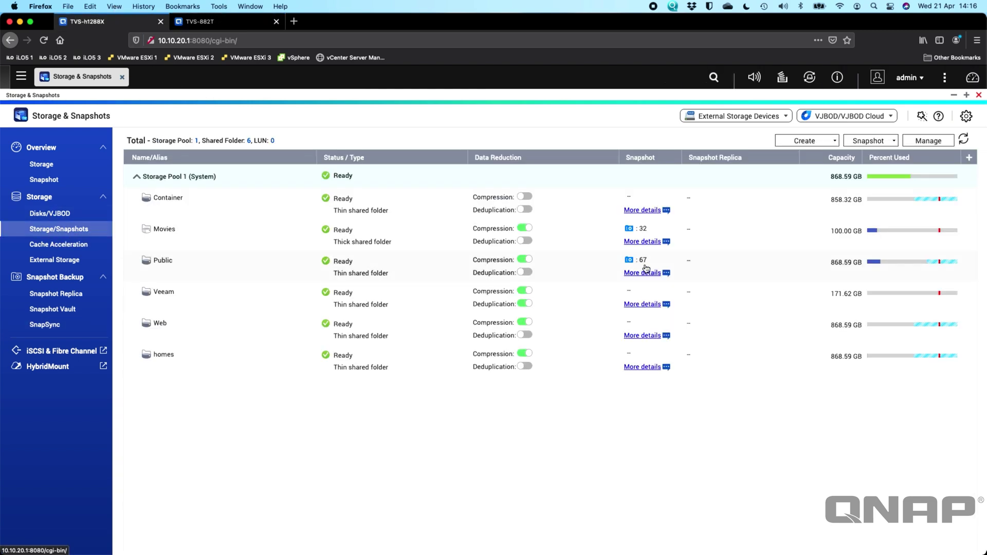
right_click(407, 269)
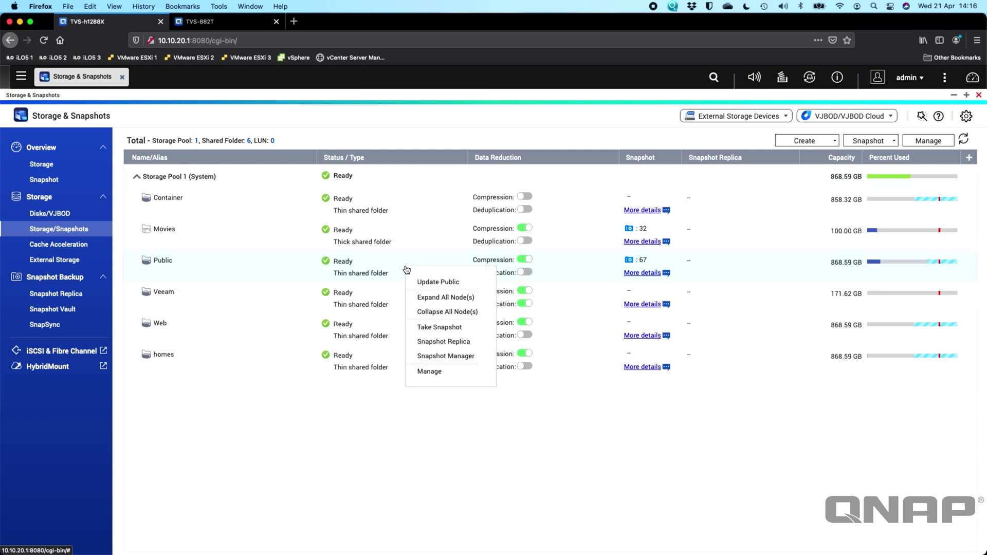
left_click(448, 329)
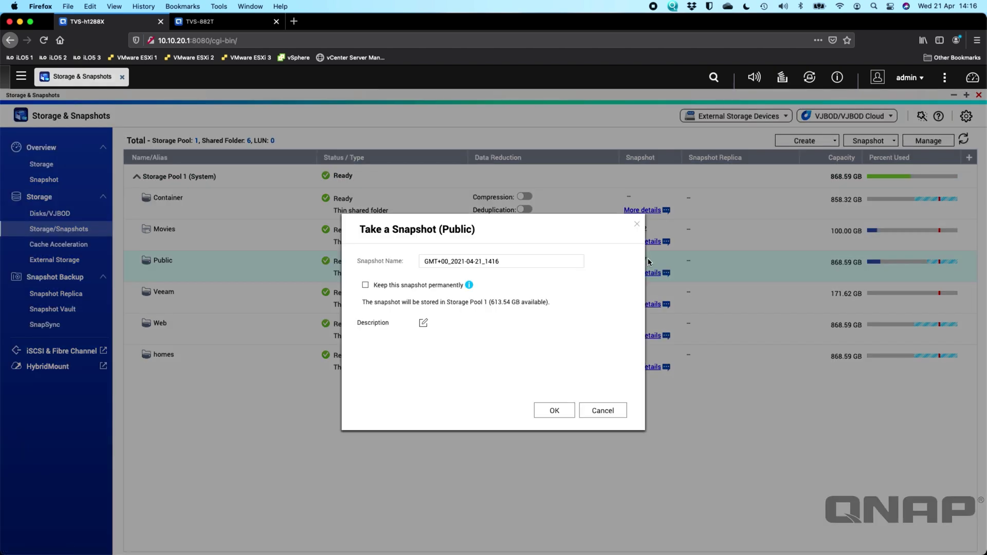
left_click(556, 409)
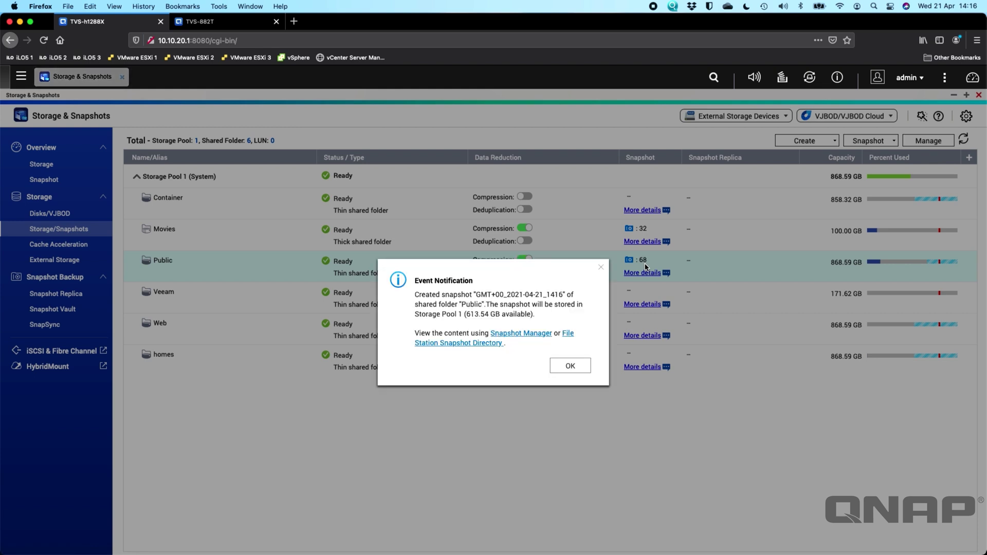
left_click(570, 369)
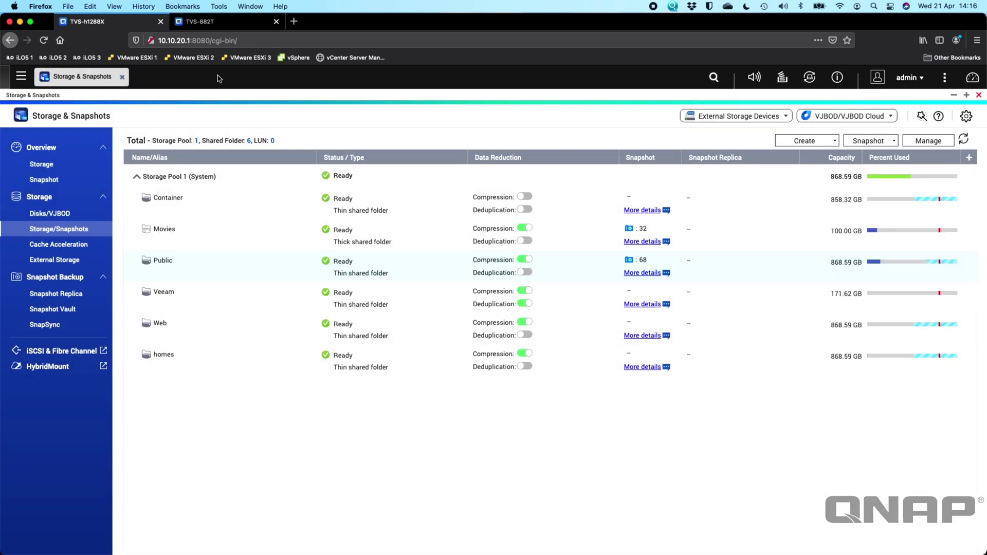
left_click(218, 23)
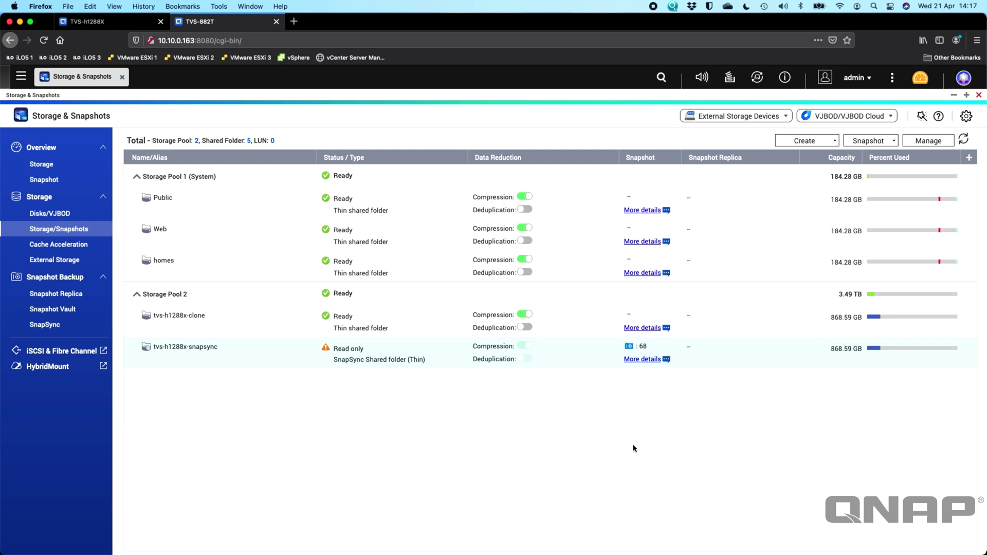
- Show the TVS-882T's SnapSync jobs, with Public_rep still Ready and Updated
left_click(78, 325)
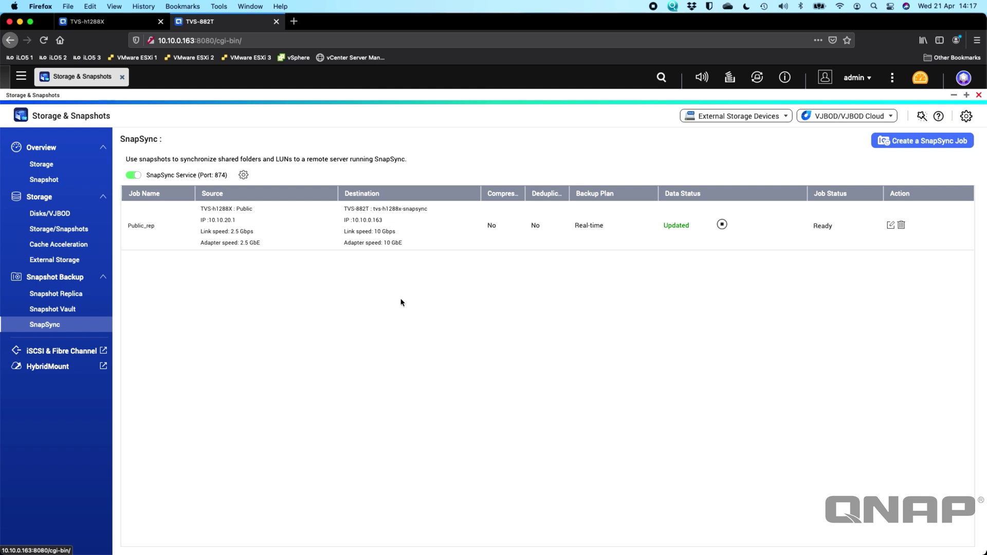
left_click(244, 175)
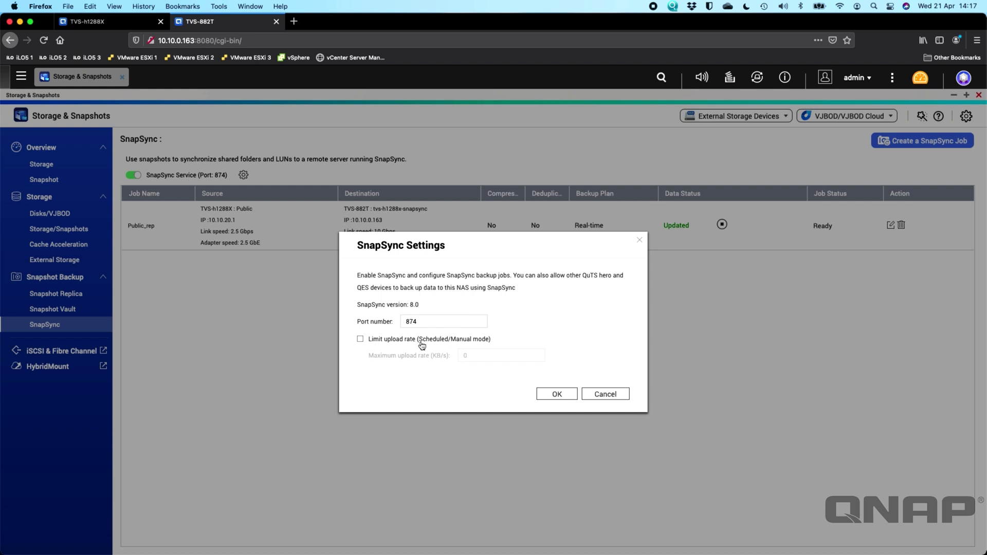
left_click(614, 398)
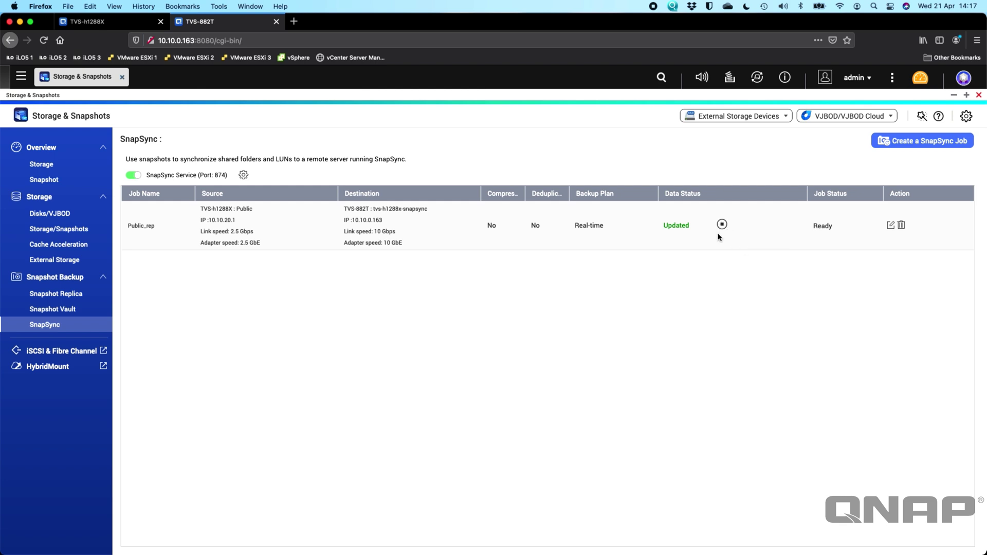
left_click(891, 225)
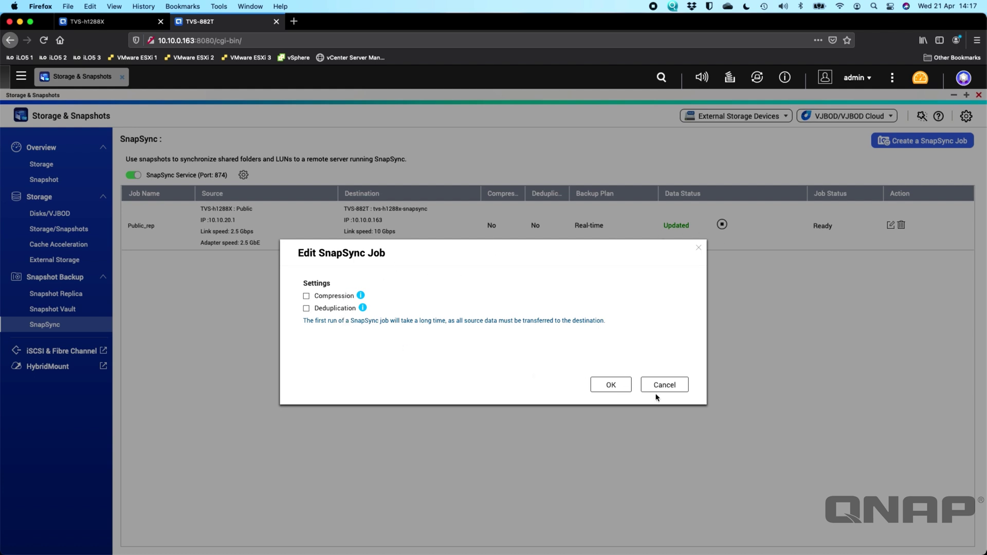
left_click(673, 393)
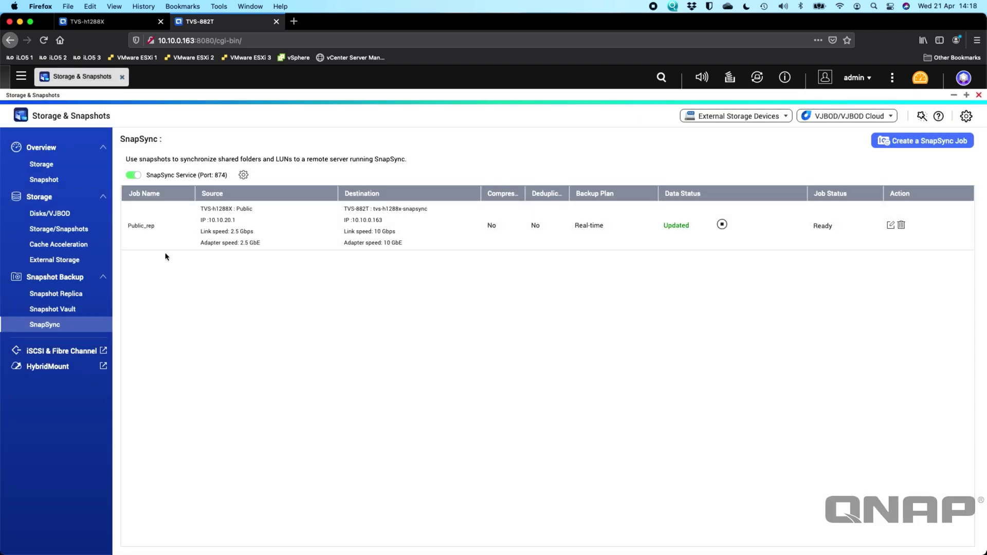
left_click(59, 230)
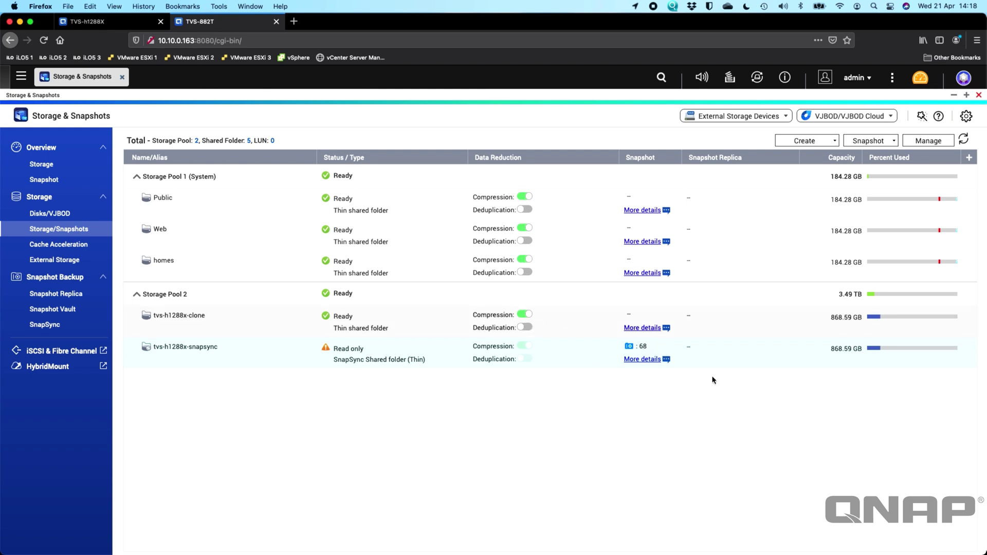
- Open Snapshot Manager for tvs-h1288x-snapsync, listing 68 snapshots including GMT+00_2021-04-21_1416
left_click(642, 348)
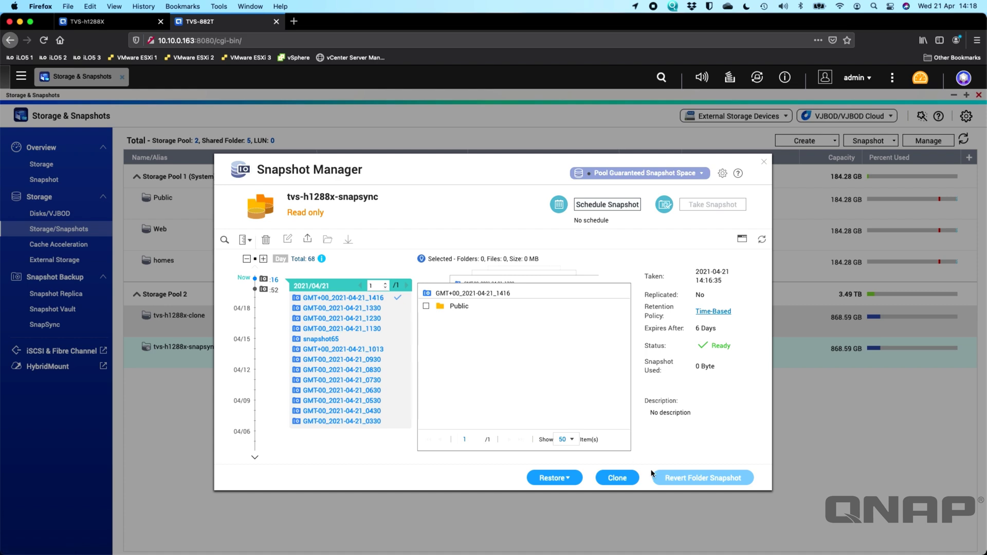
- Close Snapshot Manager and return to the TVS-h1288X shared-folder storage list
left_click(764, 162)
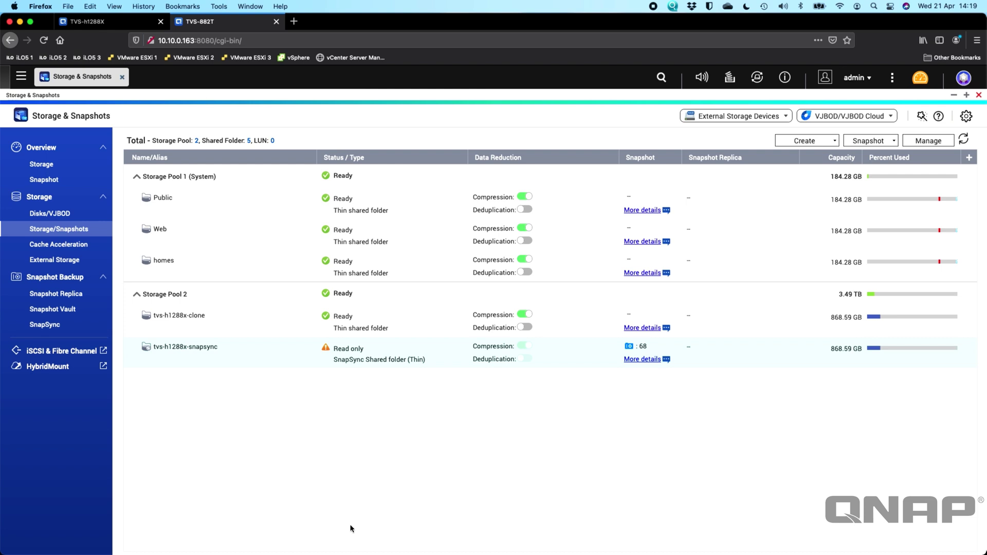
left_click(108, 20)
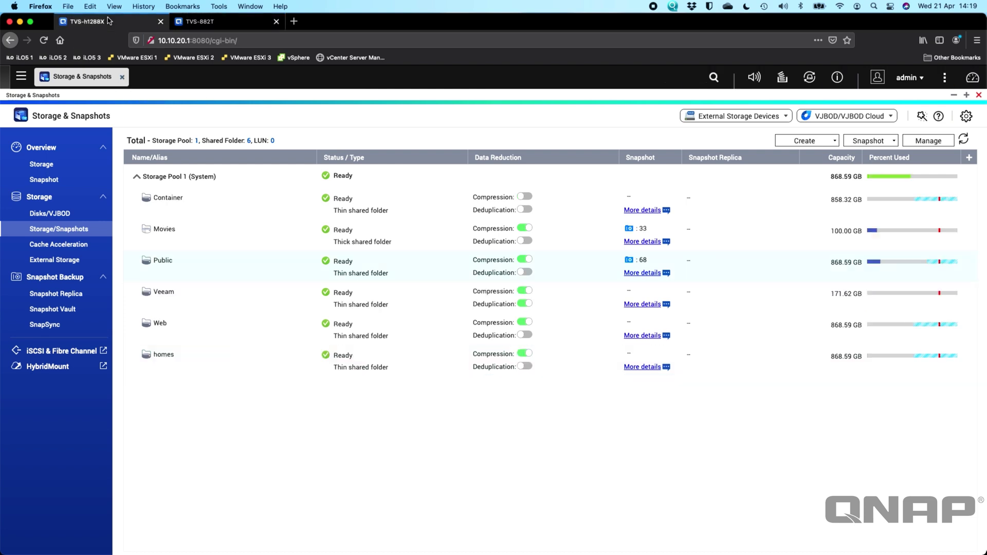
- Create a Sync to Remote SnapSync job Movies_rep using Movies (thick shared folder) as source
left_click(81, 325)
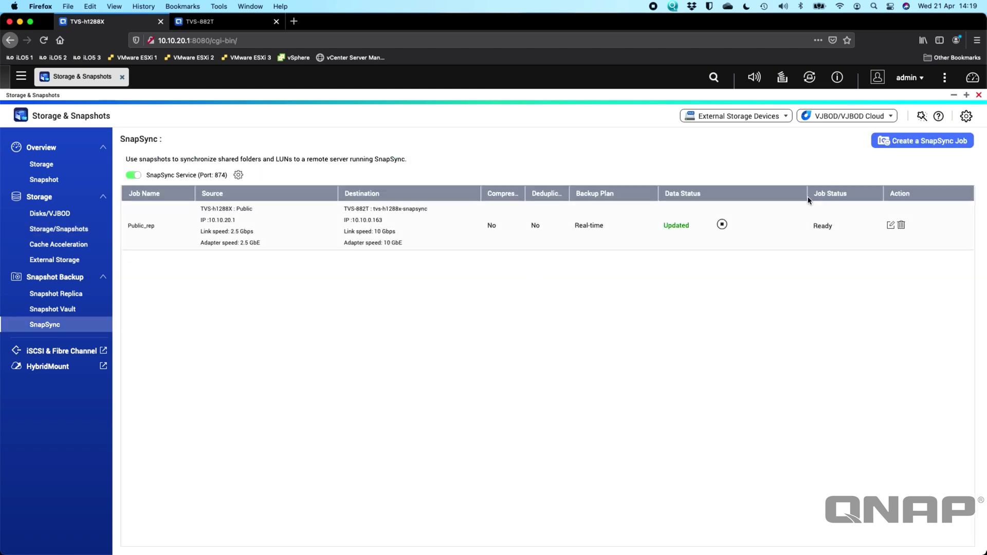
left_click(917, 140)
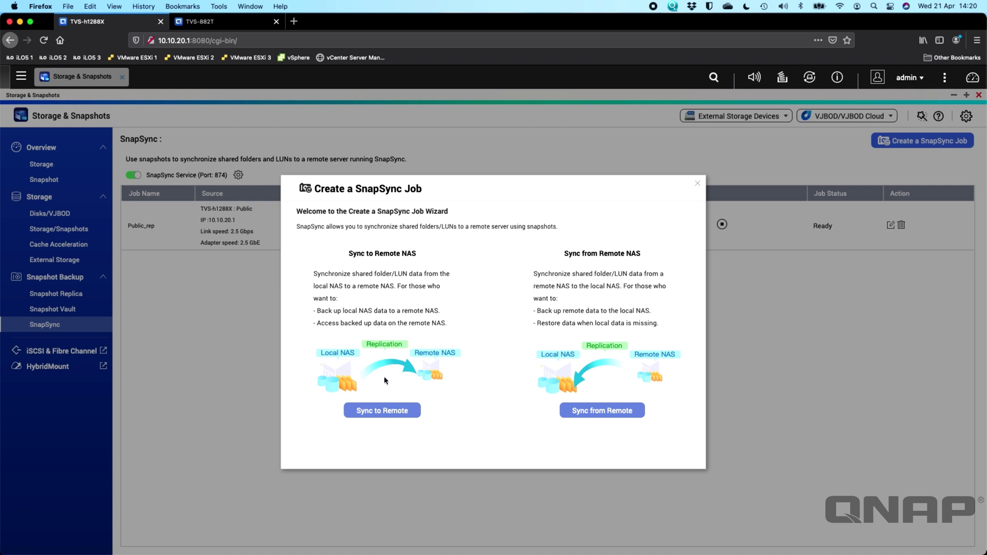
left_click(378, 413)
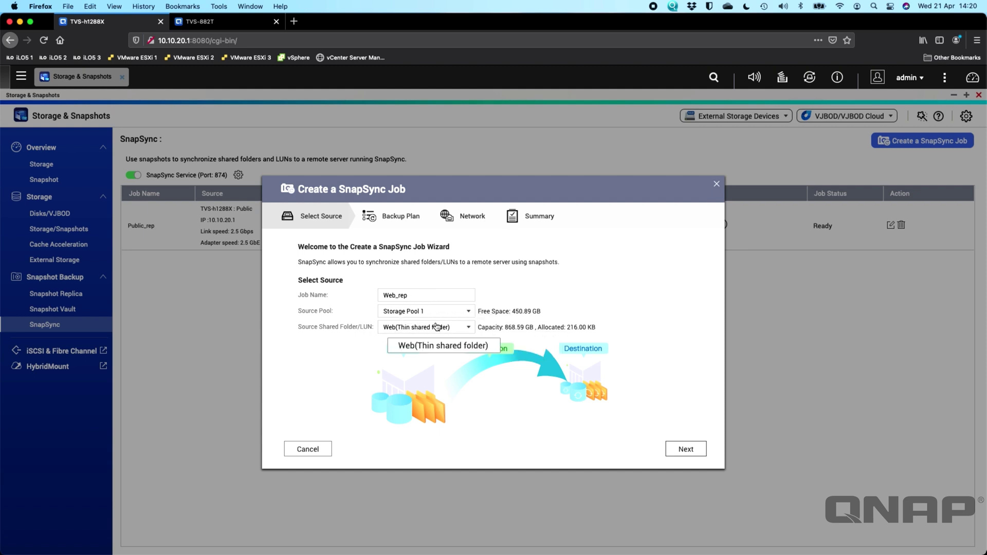
left_click(470, 327)
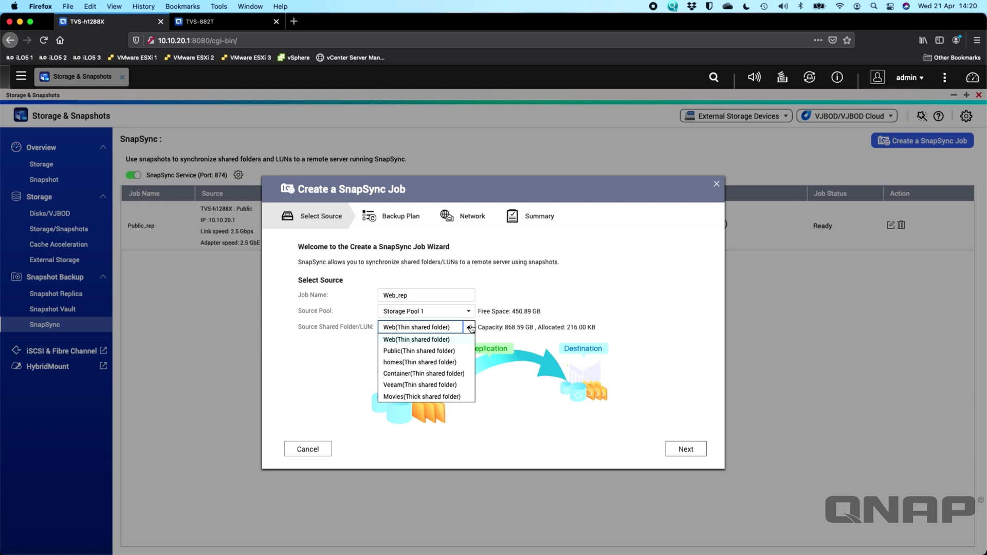
left_click(422, 397)
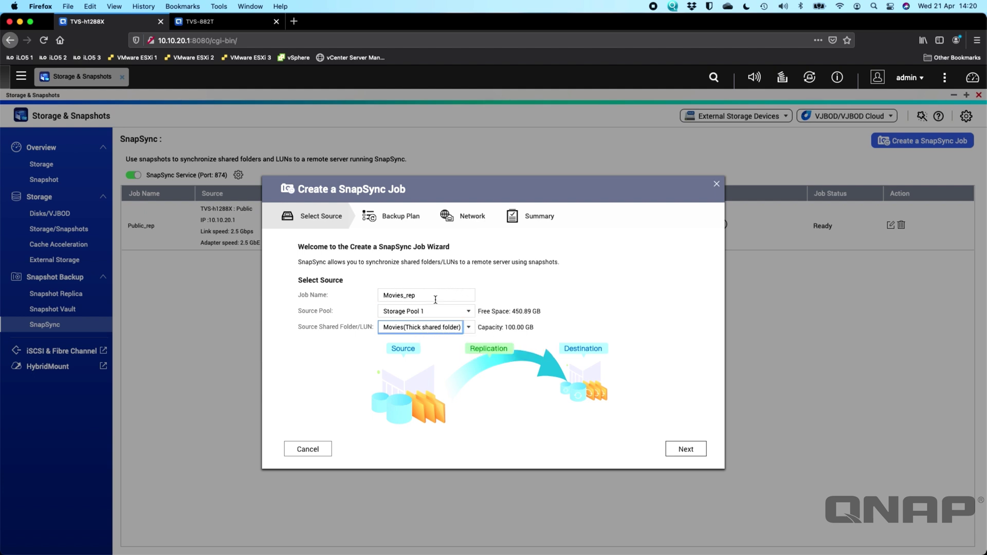
left_click(681, 447)
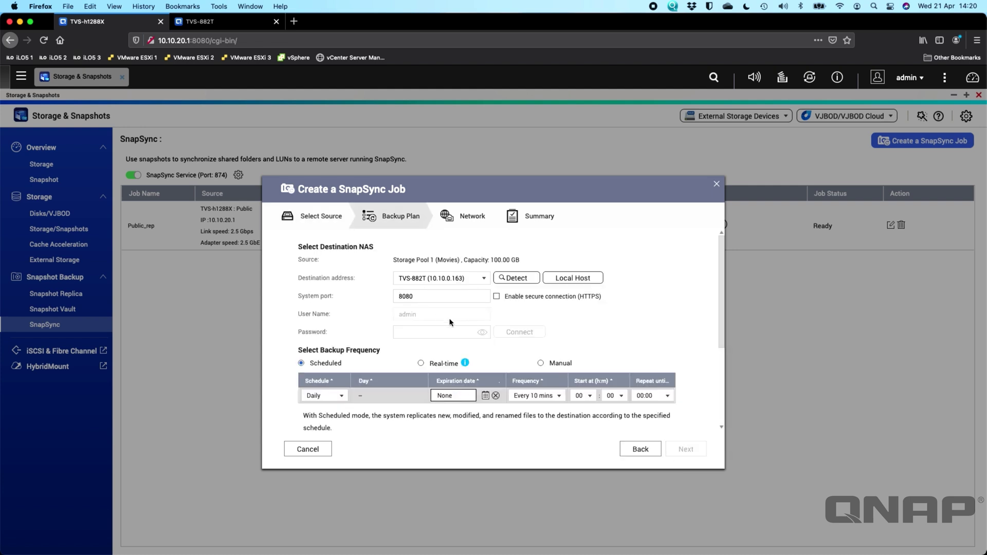
- Connect to destination TVS-882T with the admin password and choose Real-time backup frequency
left_click(430, 331)
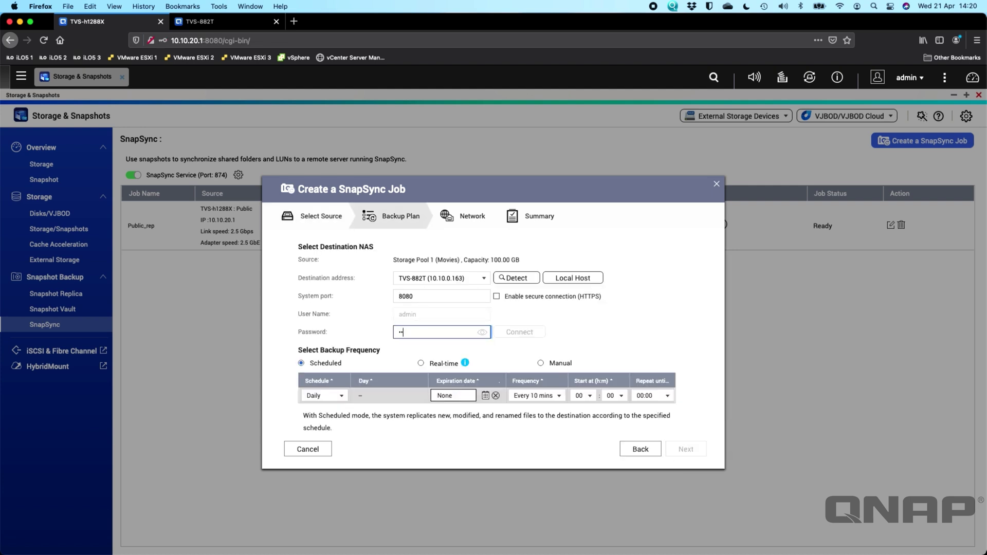
type("•••••••")
left_click(520, 333)
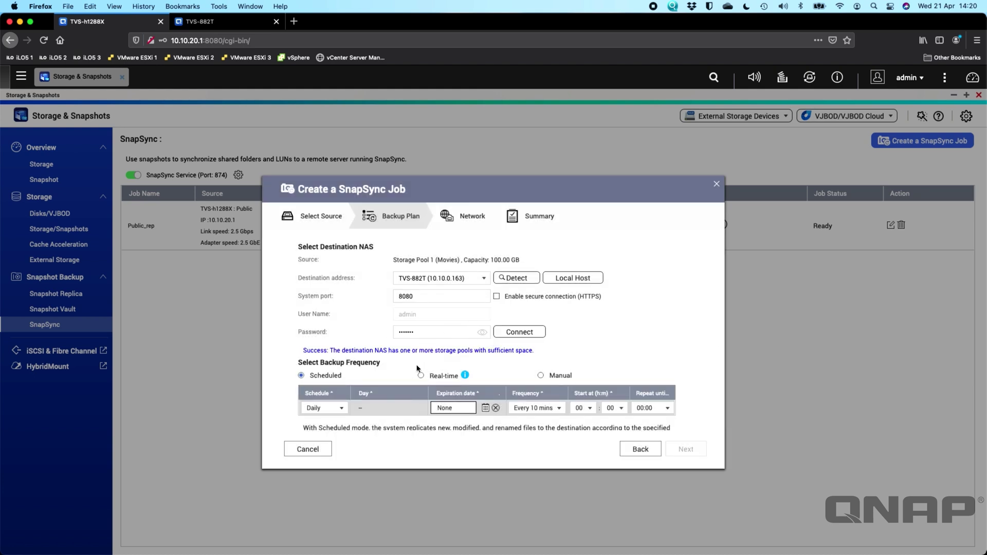
scroll(418, 366, "down", 2)
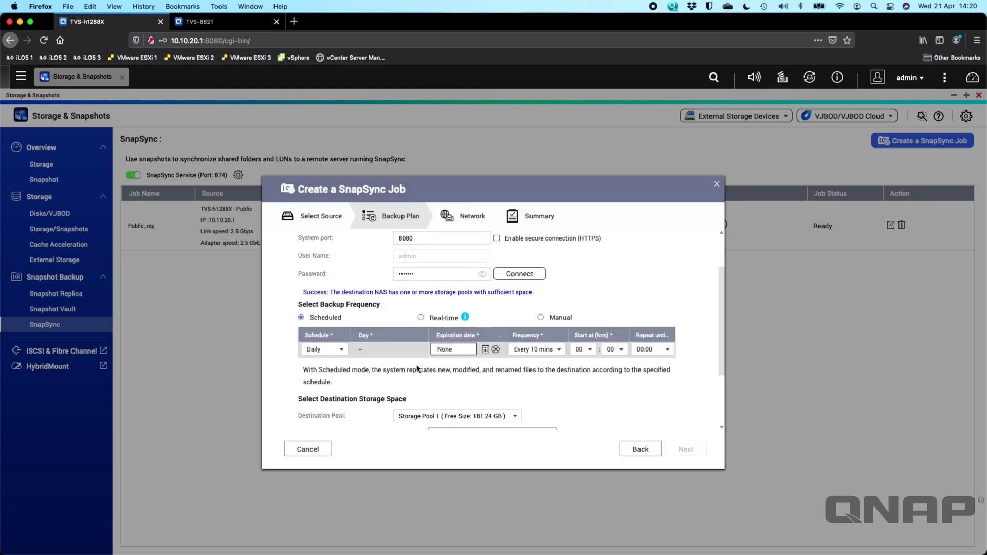
left_click(421, 317)
- Set the destination to a new movies_folder shared folder on Storage Pool 2
scroll(573, 335, "down", 1)
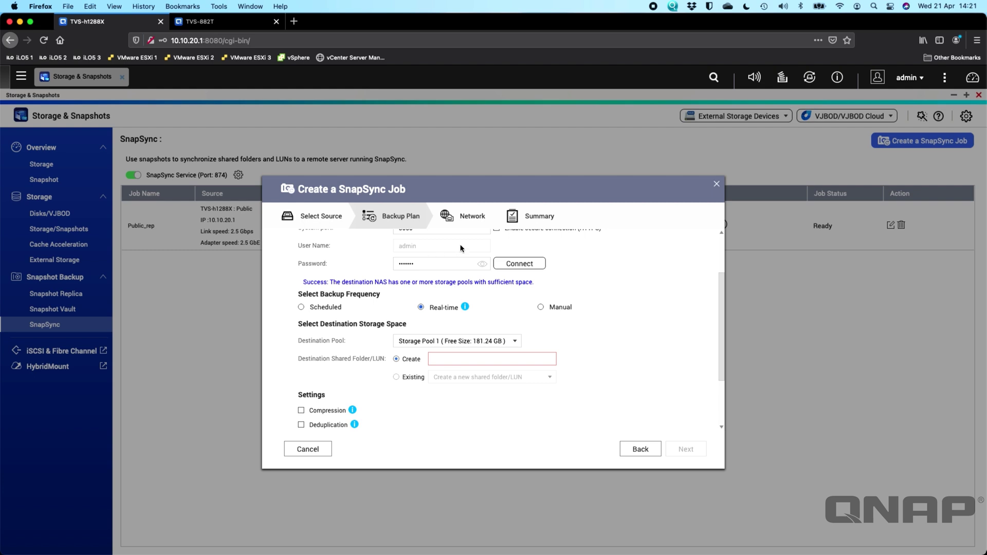
left_click(481, 341)
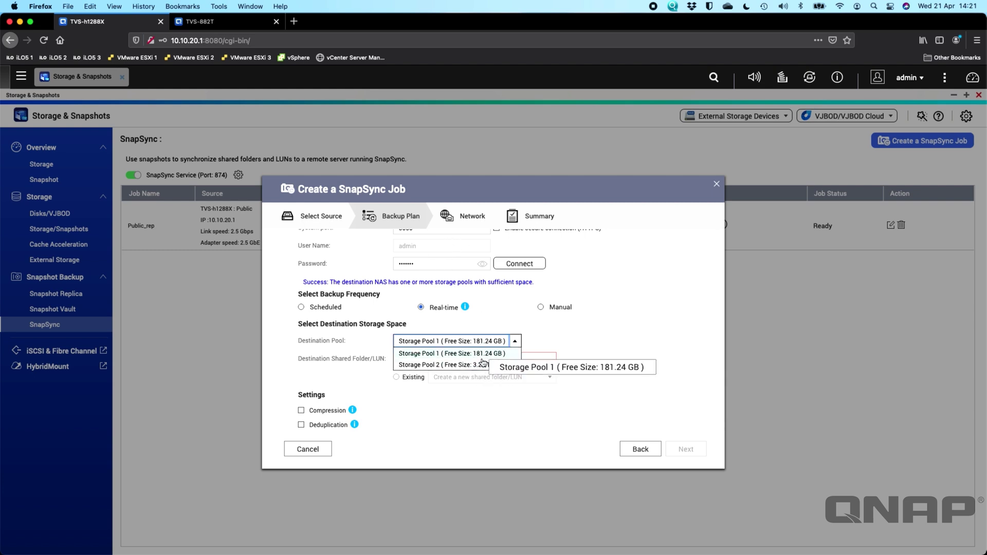
left_click(460, 364)
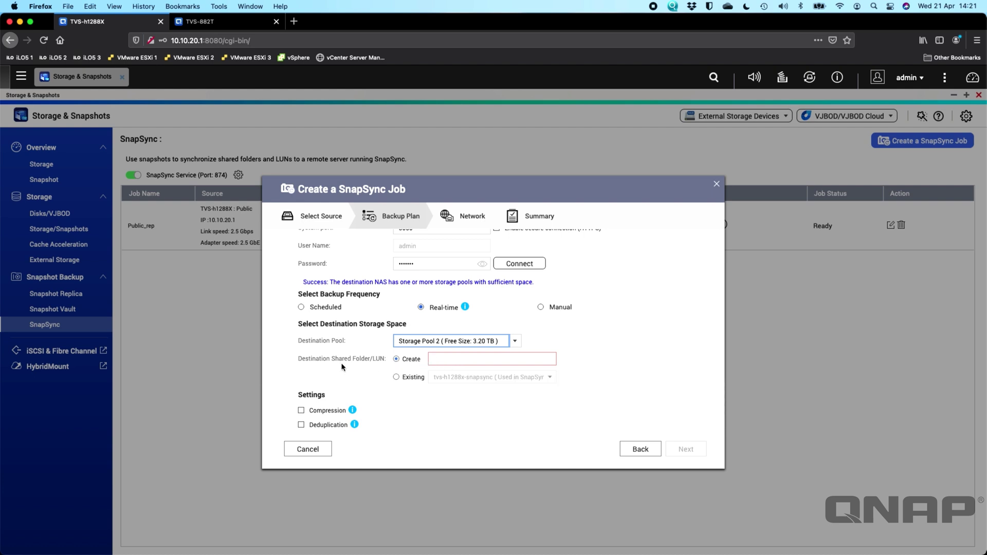
left_click(441, 357)
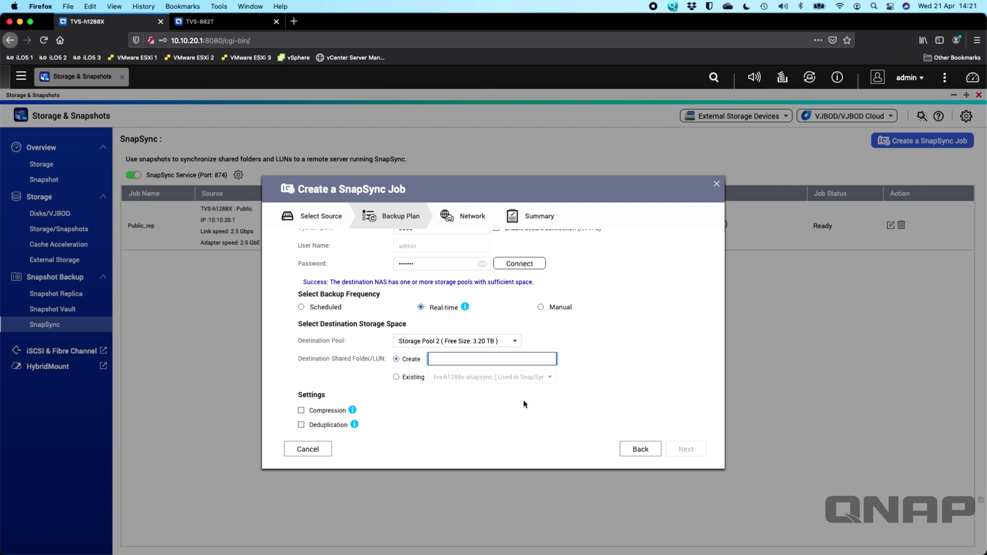
type("movies_folder")
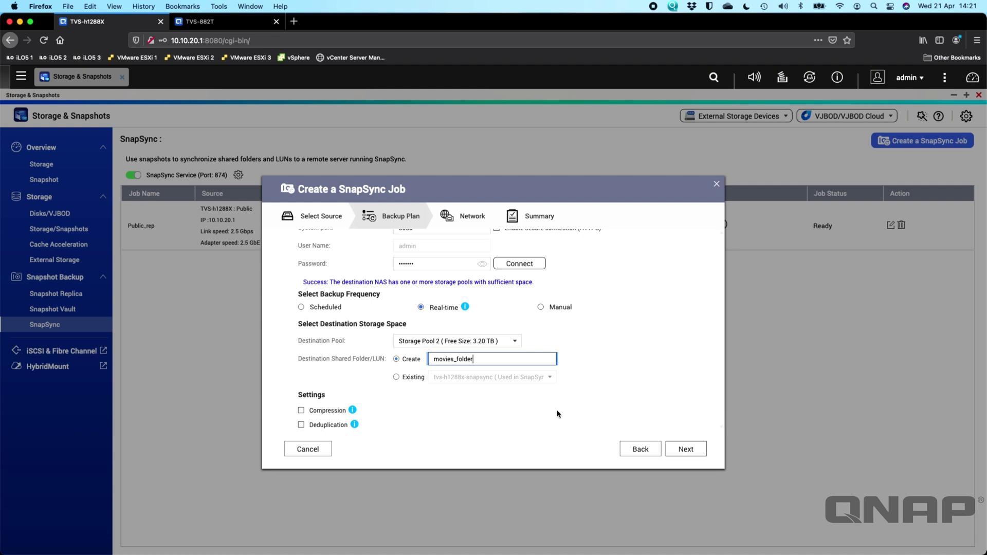
left_click(686, 450)
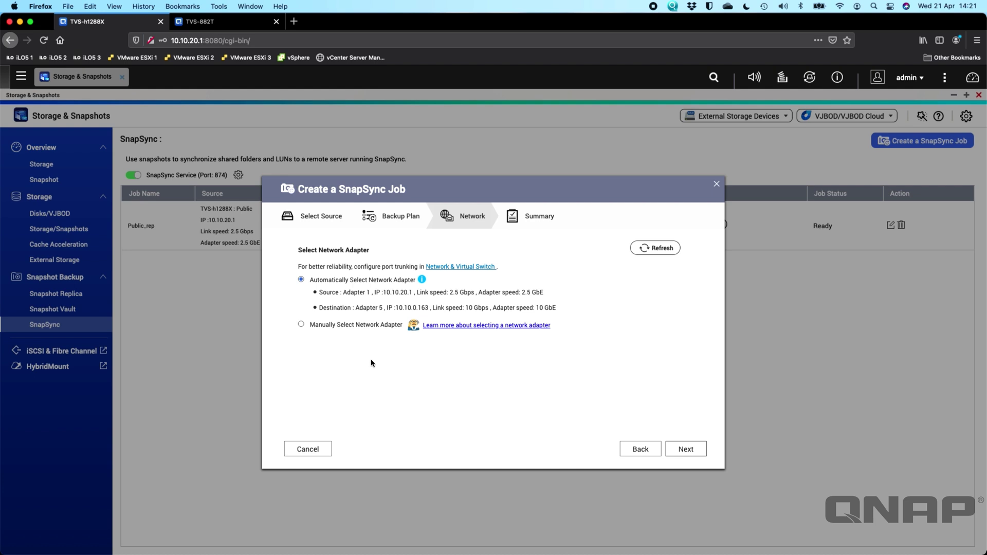
- Keep the automatic network adapter and create the Movies_rep job from the summary
left_click(682, 450)
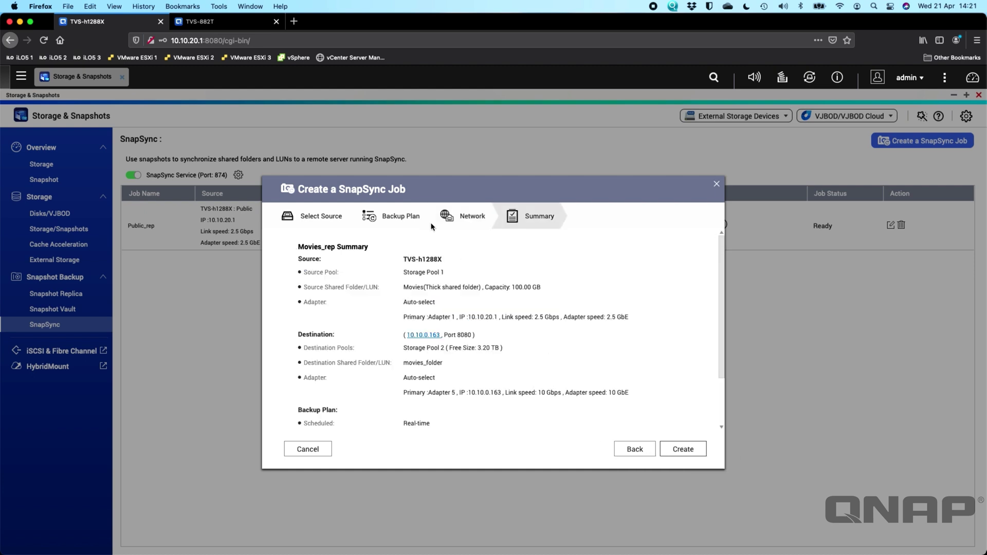
scroll(514, 342, "down", 3)
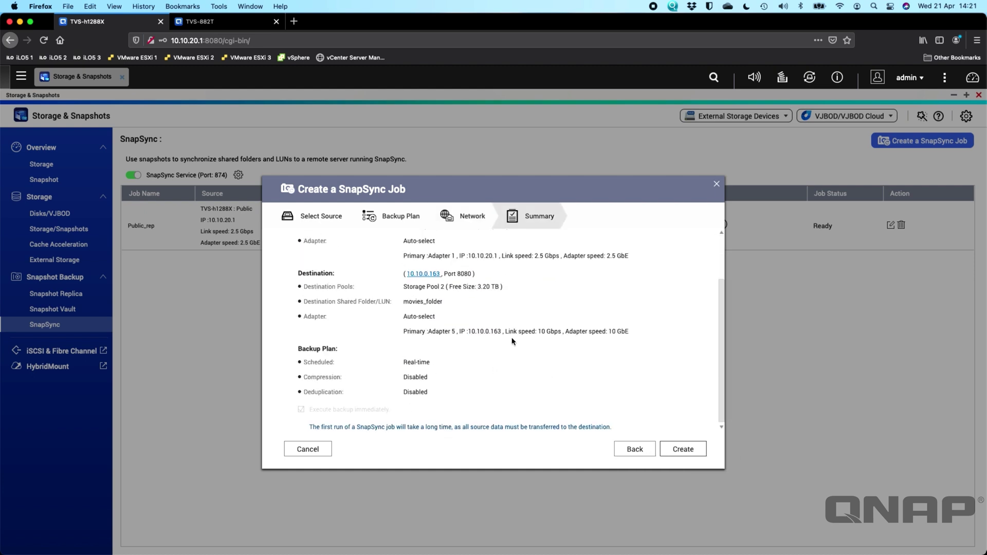
left_click(686, 449)
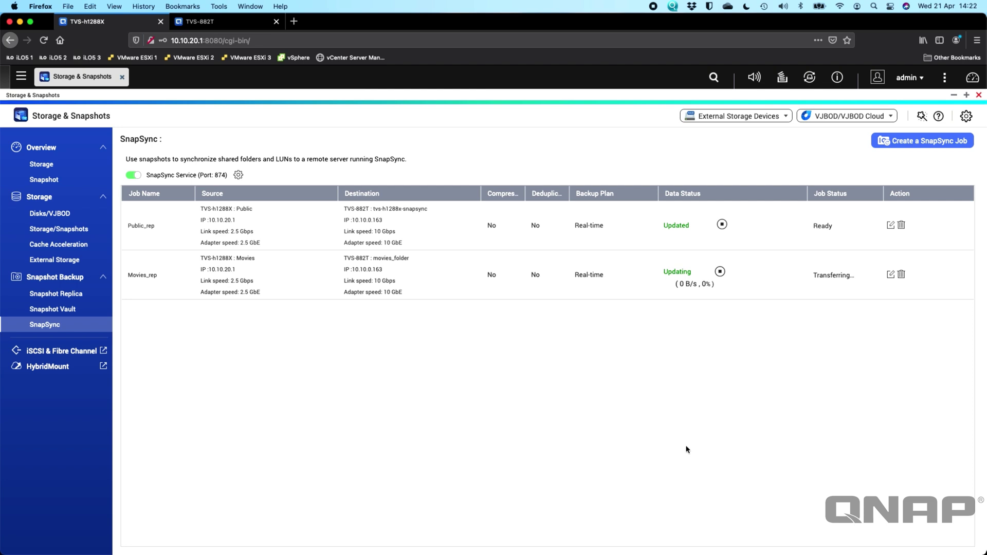
left_click(210, 22)
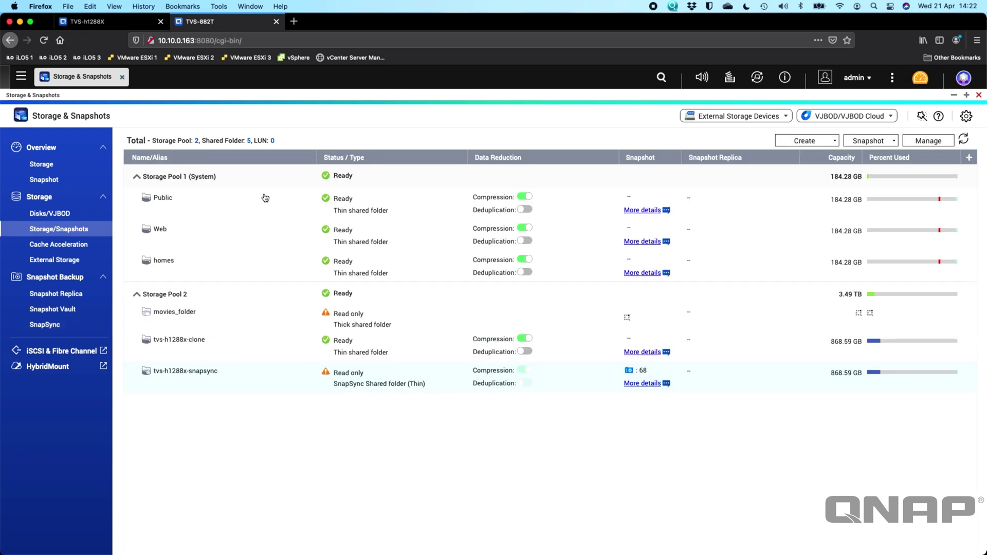
- On TVS-882T, check SnapSync jobs and confirm movies_folder is read-only on Storage Pool 2
left_click(73, 326)
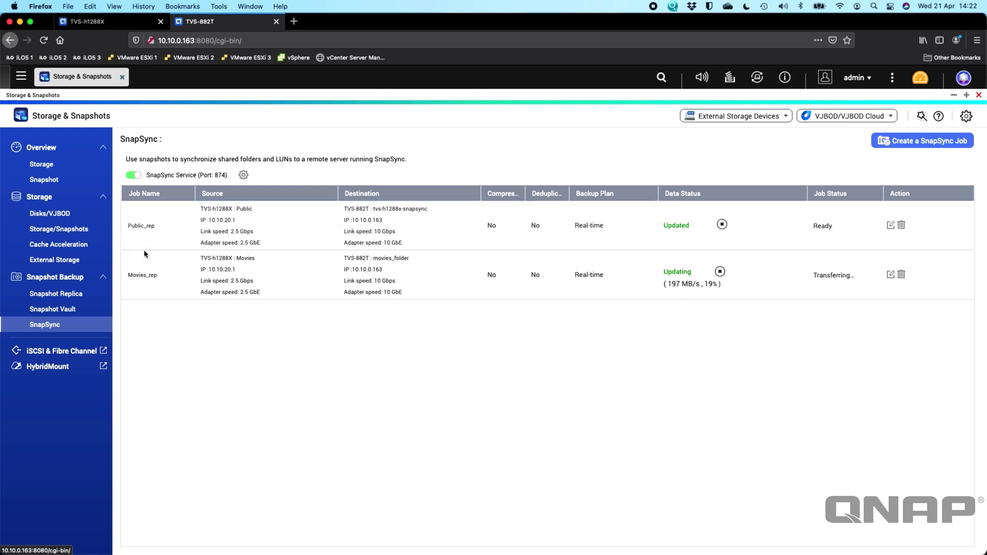
left_click(63, 234)
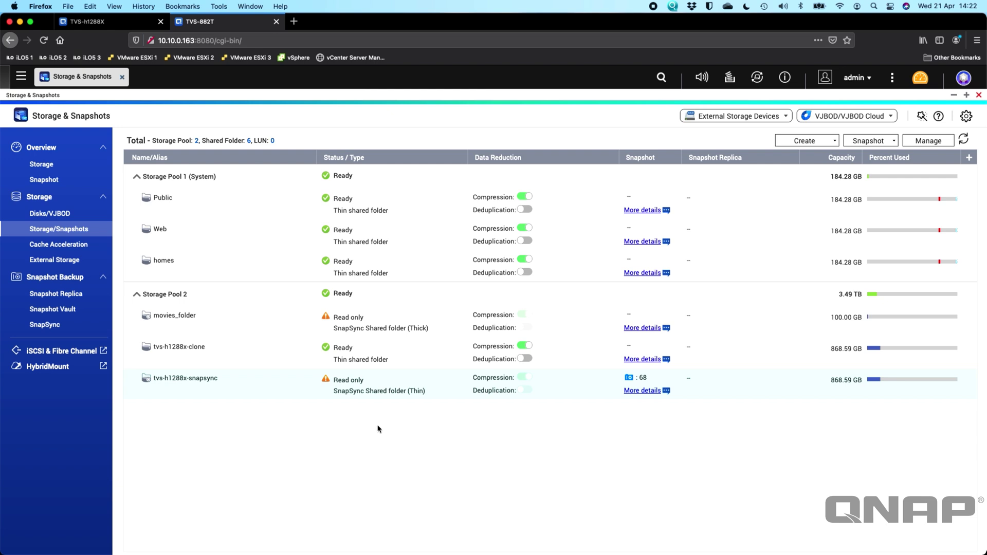
left_click(123, 23)
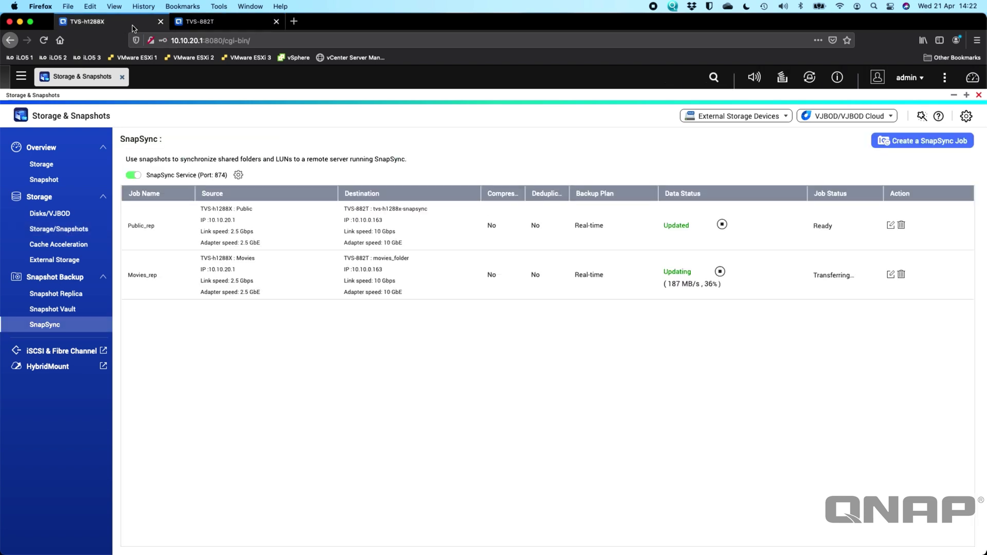
- On TVS-h1288X, review and close the Public and Movies snapshot histories in Snapshot Manager
left_click(93, 229)
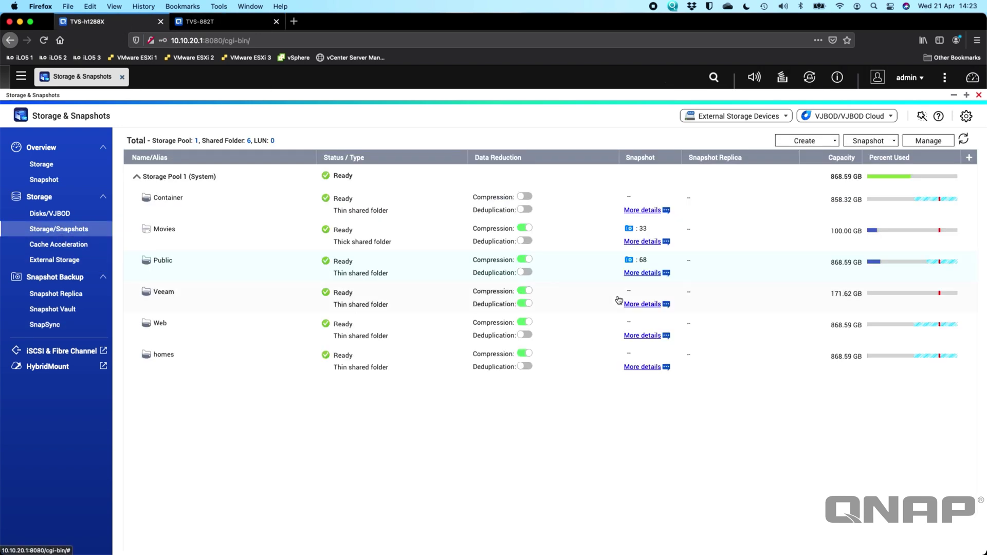
left_click(642, 261)
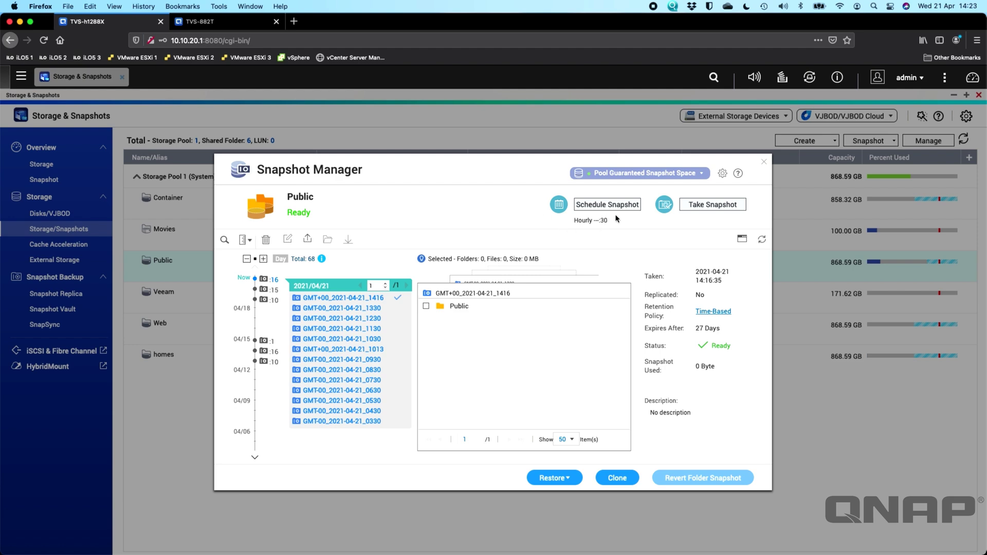
left_click(764, 164)
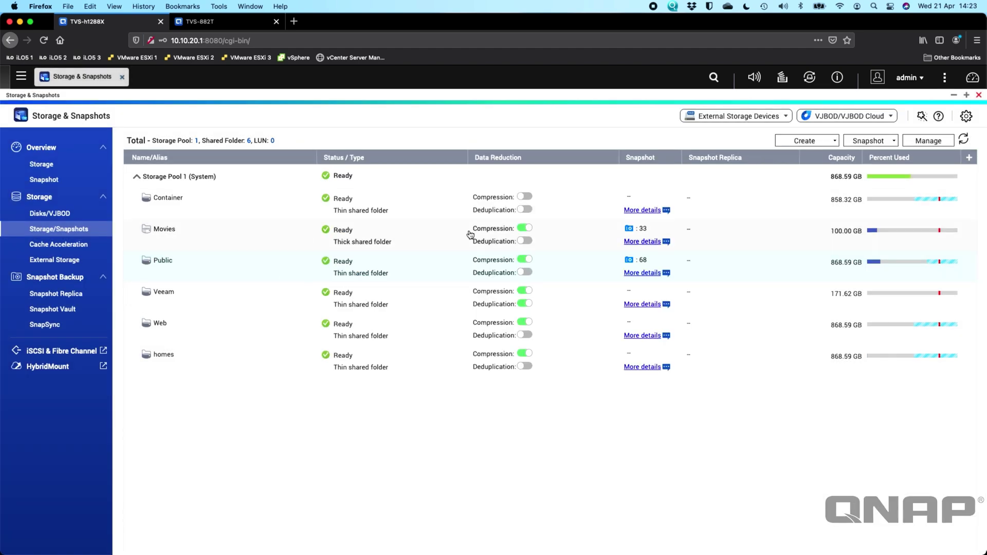
left_click(636, 231)
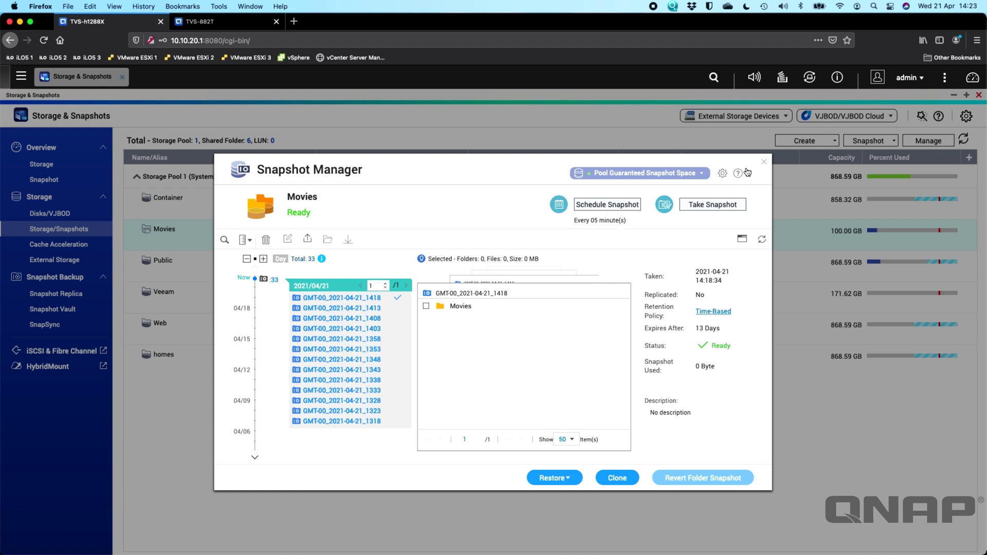
left_click(763, 165)
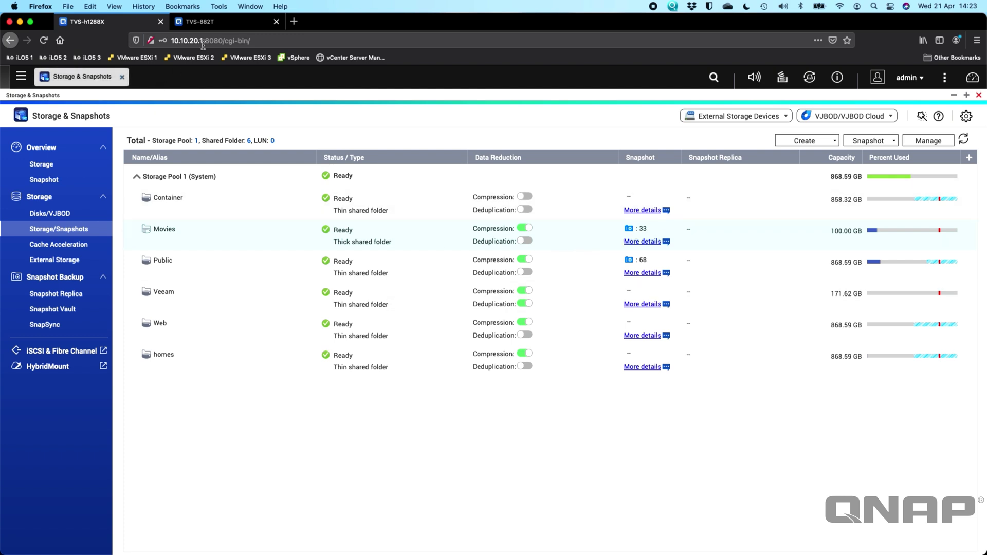
- Compare Movies snapshot counts across both NAS tabs, ending with movies_folder showing 2 replicated snapshots
left_click(239, 22)
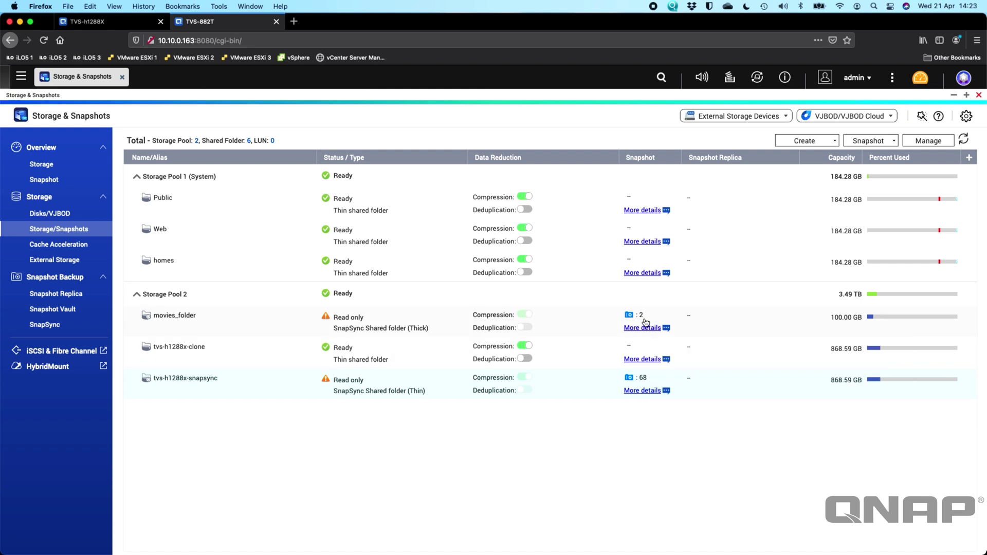
left_click(129, 21)
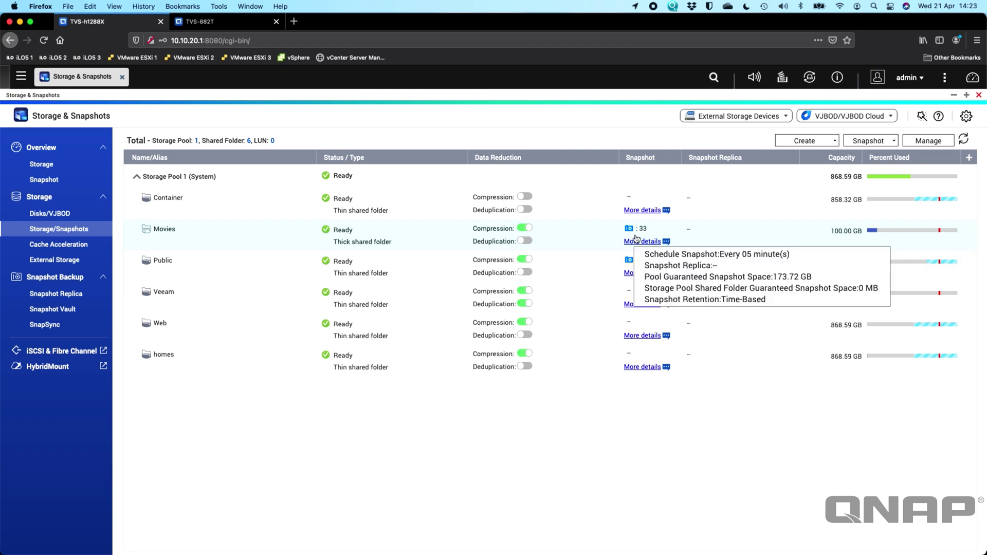
left_click(202, 20)
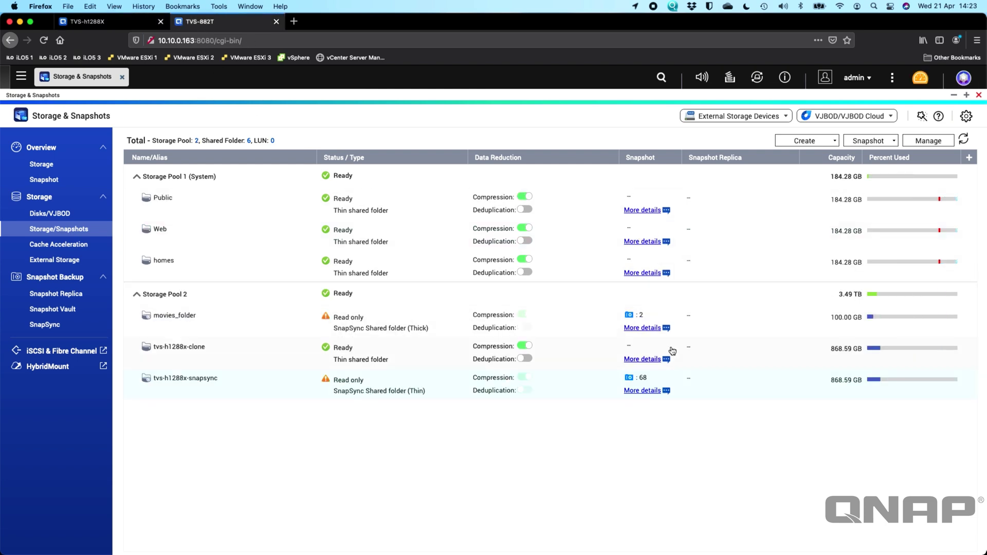